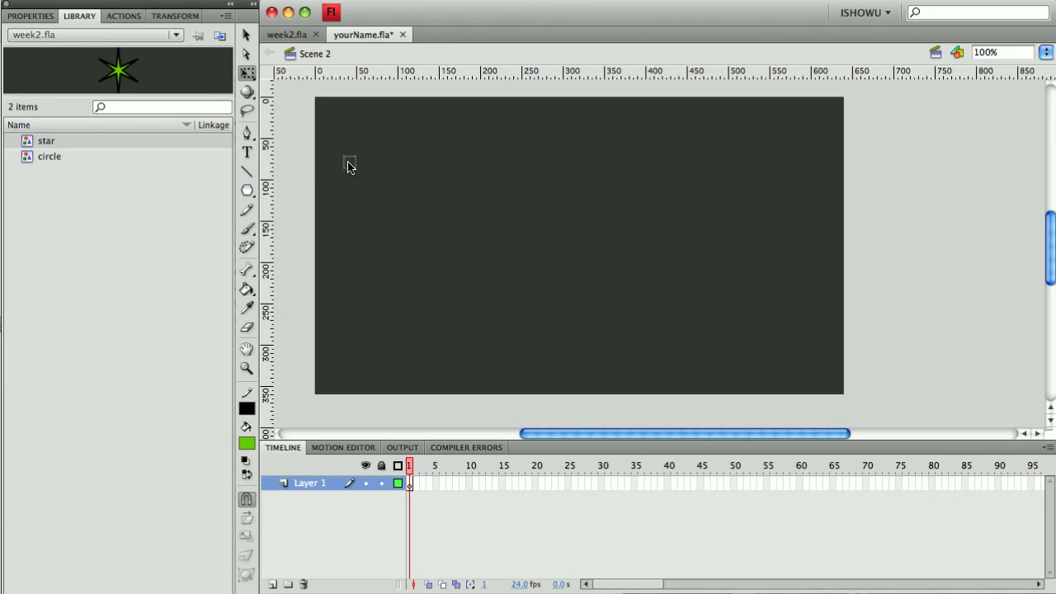
# Place three star symbol instances in a row near the stage's upper edge and paste a copy of the row.
pyautogui.moveTo(124, 72); pyautogui.dragTo(487, 151)
pyautogui.moveTo(115, 69); pyautogui.dragTo(591, 152)
pyautogui.moveTo(695, 241); pyautogui.dragTo(309, 73)
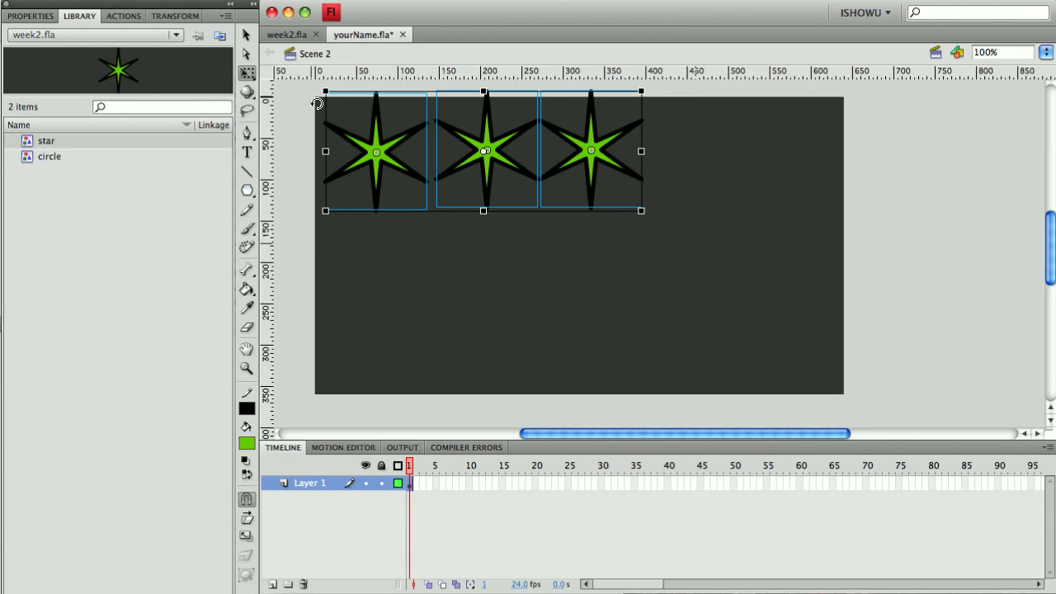
pyautogui.click(455, 254)
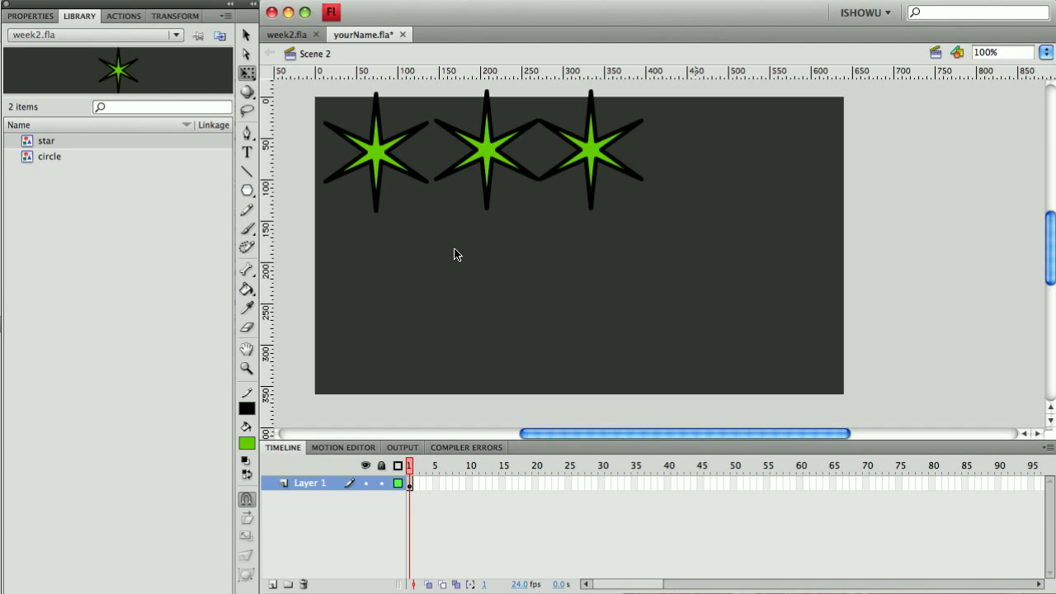
pyautogui.hotkey('ctrl', 'v')
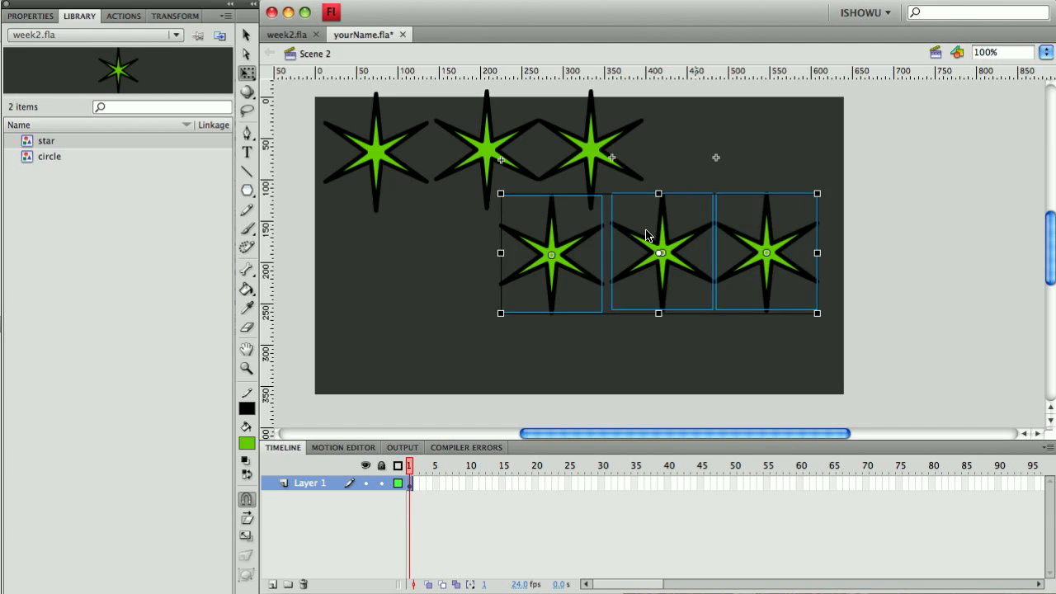
# Arrange the six stars on the stage into a rough grid of two rows and three columns.
pyautogui.moveTo(658, 248); pyautogui.dragTo(529, 290)
pyautogui.click(797, 234)
pyautogui.moveTo(595, 150); pyautogui.dragTo(758, 175)
pyautogui.moveTo(644, 297); pyautogui.dragTo(756, 310)
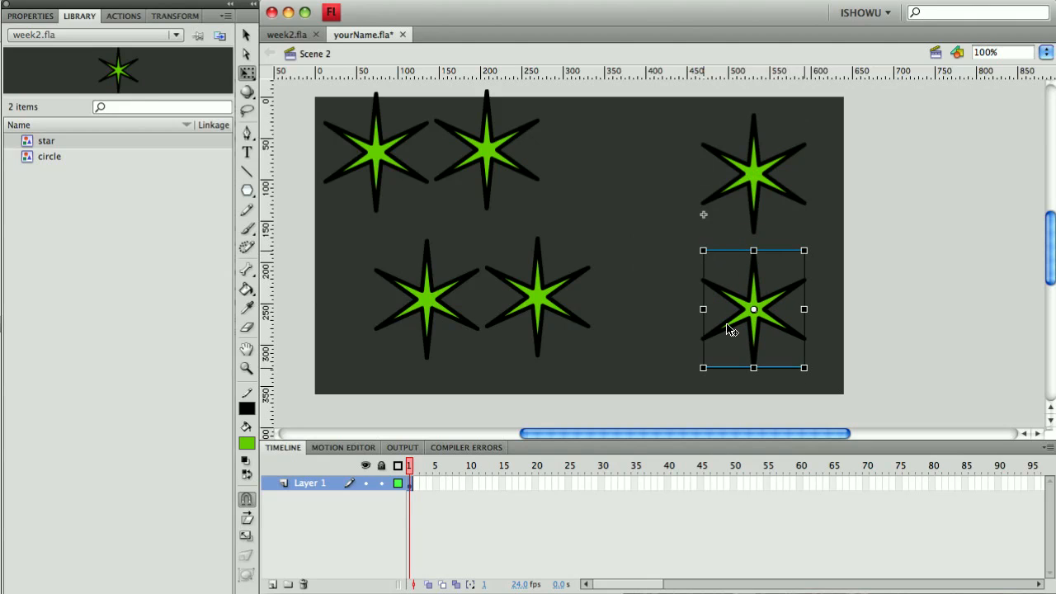
pyautogui.moveTo(499, 157); pyautogui.dragTo(605, 182)
pyautogui.moveTo(550, 304); pyautogui.dragTo(608, 317)
pyautogui.moveTo(384, 152); pyautogui.dragTo(435, 175)
pyautogui.moveTo(437, 289)
pyautogui.mouseDown()
pyautogui.moveTo(431, 306)
pyautogui.moveTo(462, 307)
pyautogui.moveTo(427, 298)
pyautogui.mouseUp()
pyautogui.click(667, 228)
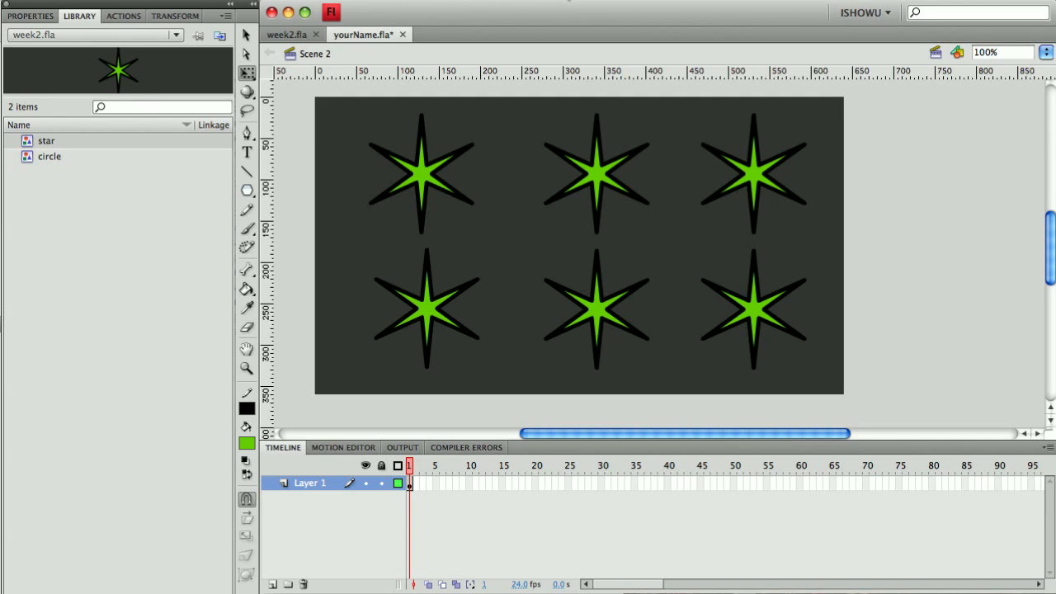
# Show the Align panel beside the stage and turn off aligning to the stage.
pyautogui.click(559, 0)
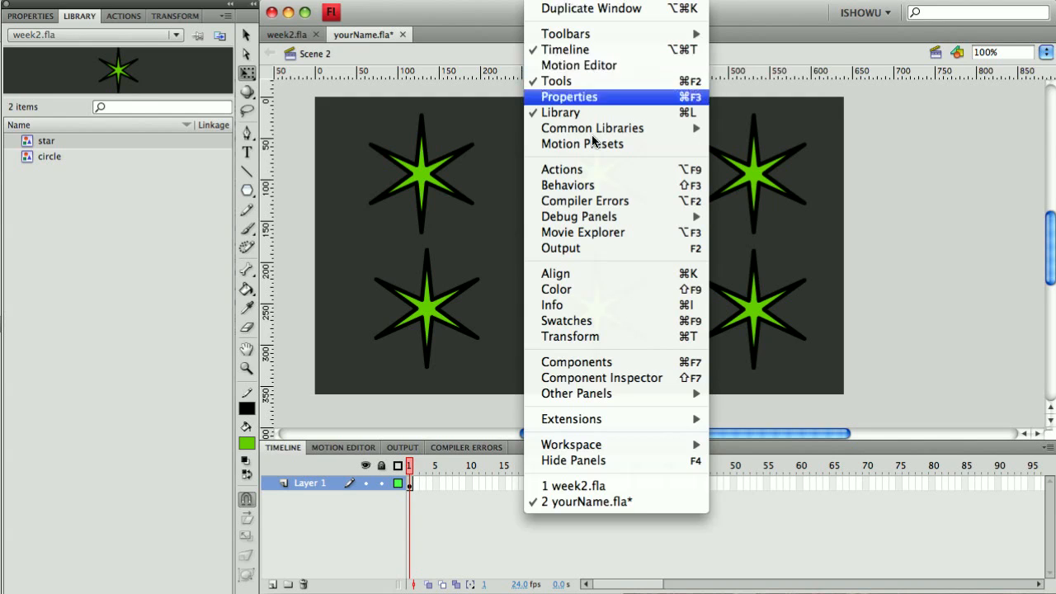
pyautogui.click(600, 273)
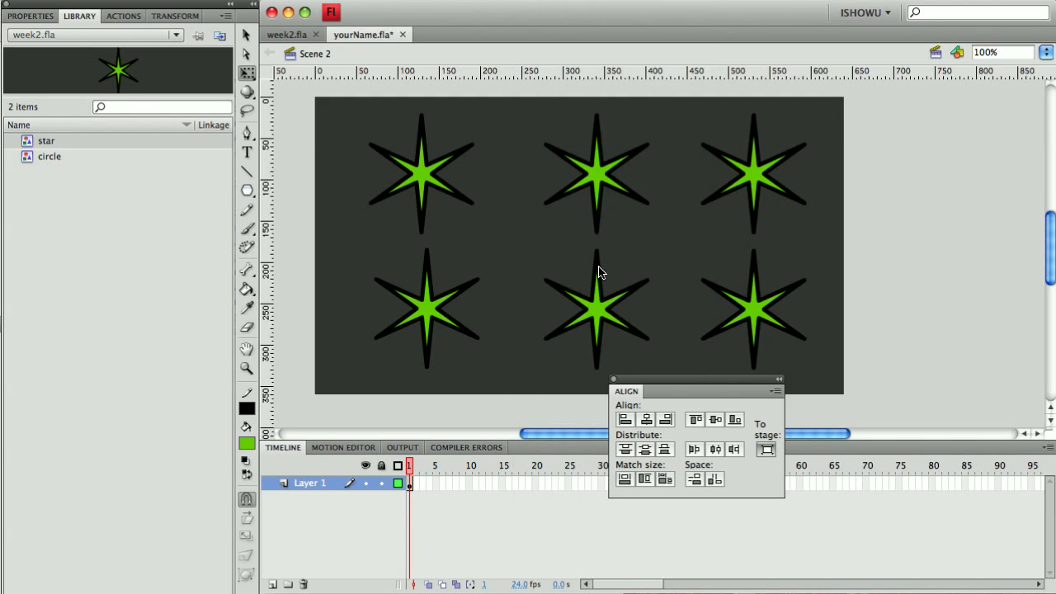
pyautogui.moveTo(701, 379); pyautogui.dragTo(948, 140)
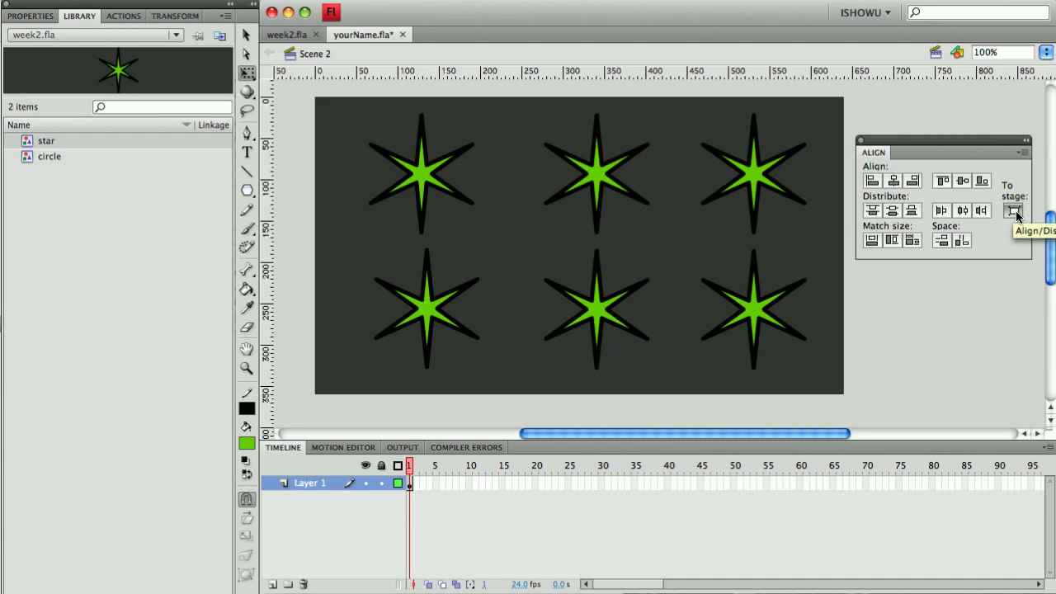
pyautogui.click(1015, 211)
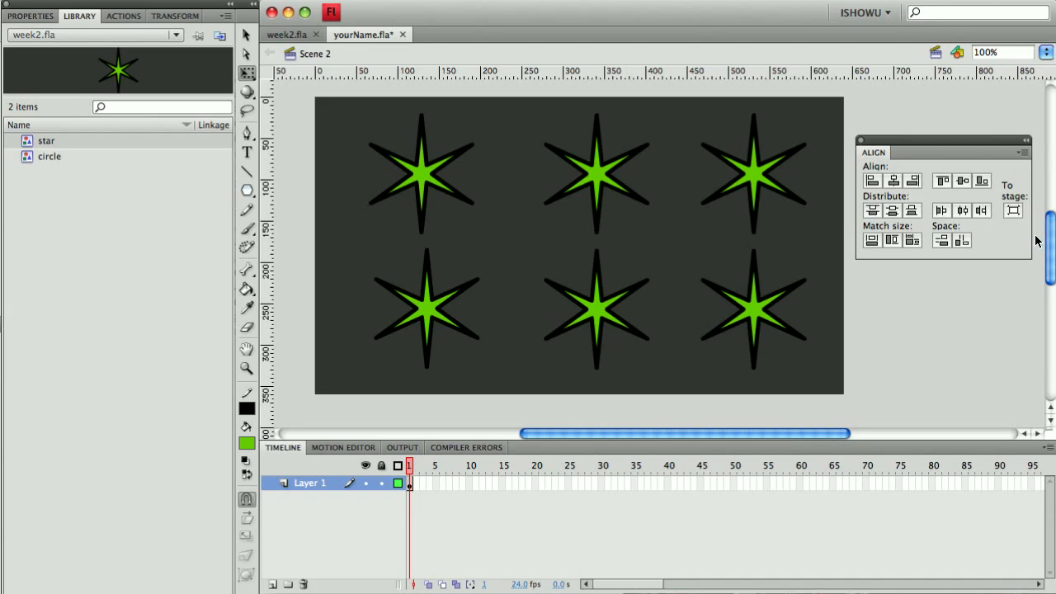
# Distribute the three stars of the upper row, and likewise the lower row, evenly by their horizontal centers.
pyautogui.moveTo(347, 96); pyautogui.dragTo(838, 248)
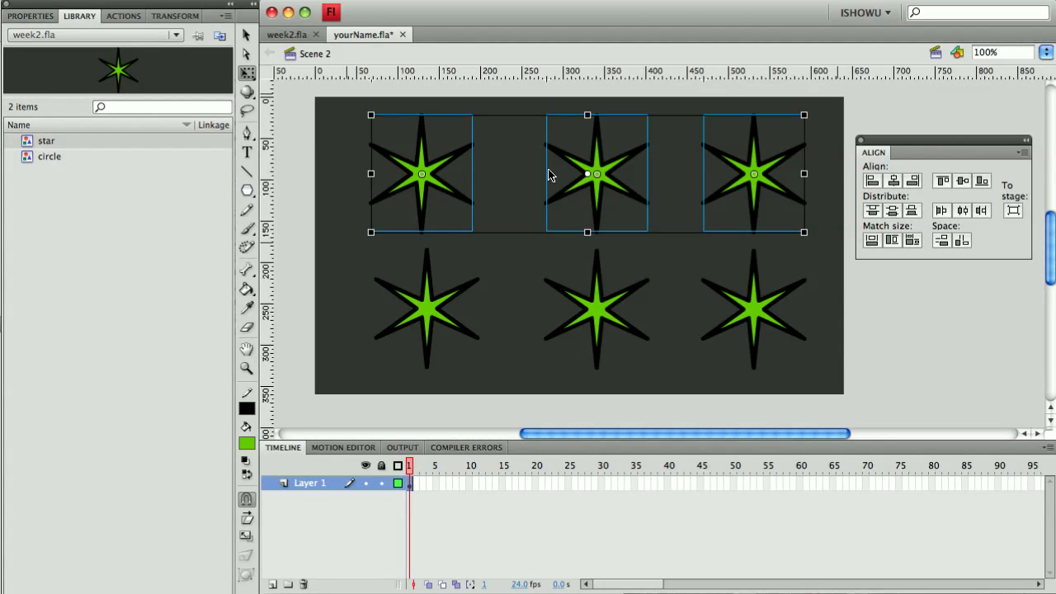
pyautogui.click(963, 211)
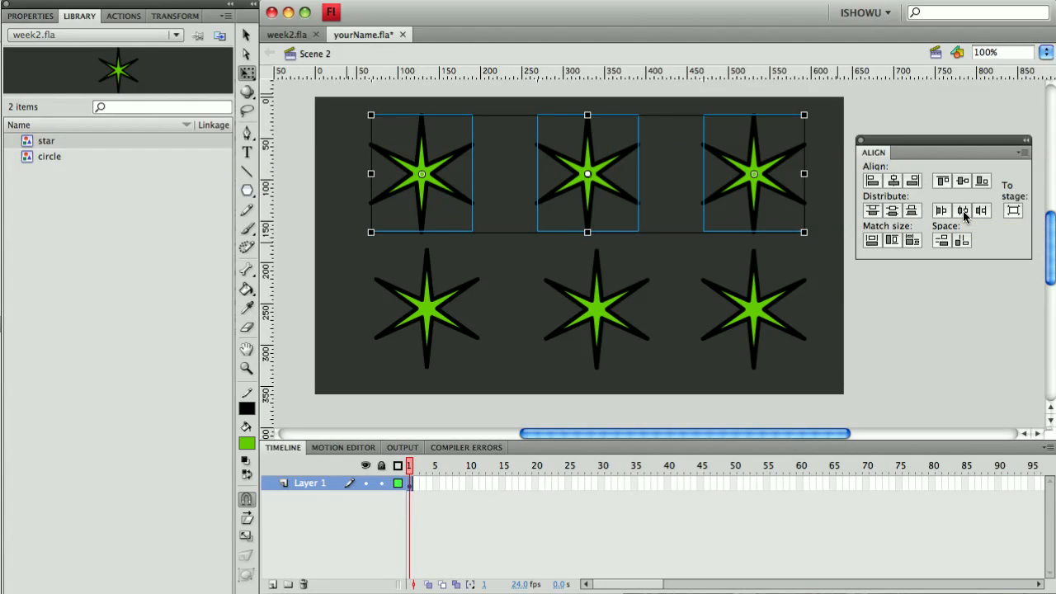
pyautogui.click(823, 282)
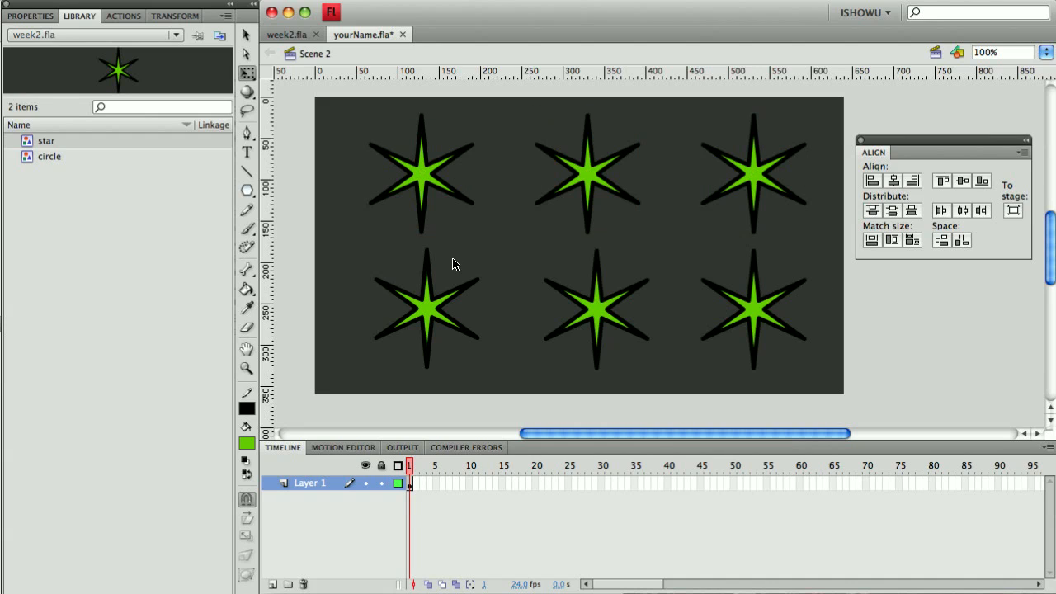
pyautogui.moveTo(361, 381); pyautogui.dragTo(823, 241)
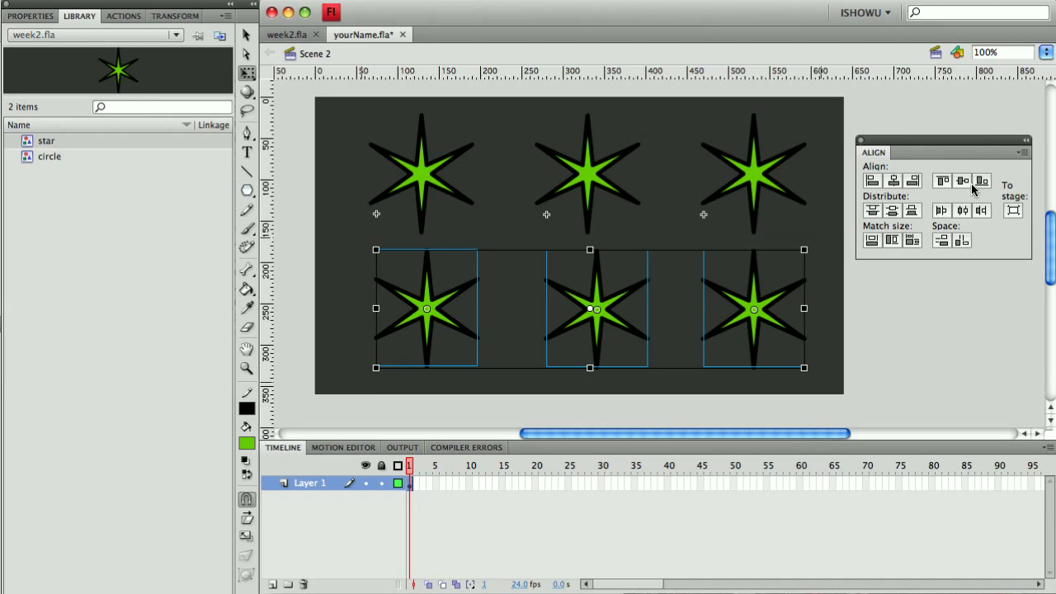
pyautogui.click(963, 210)
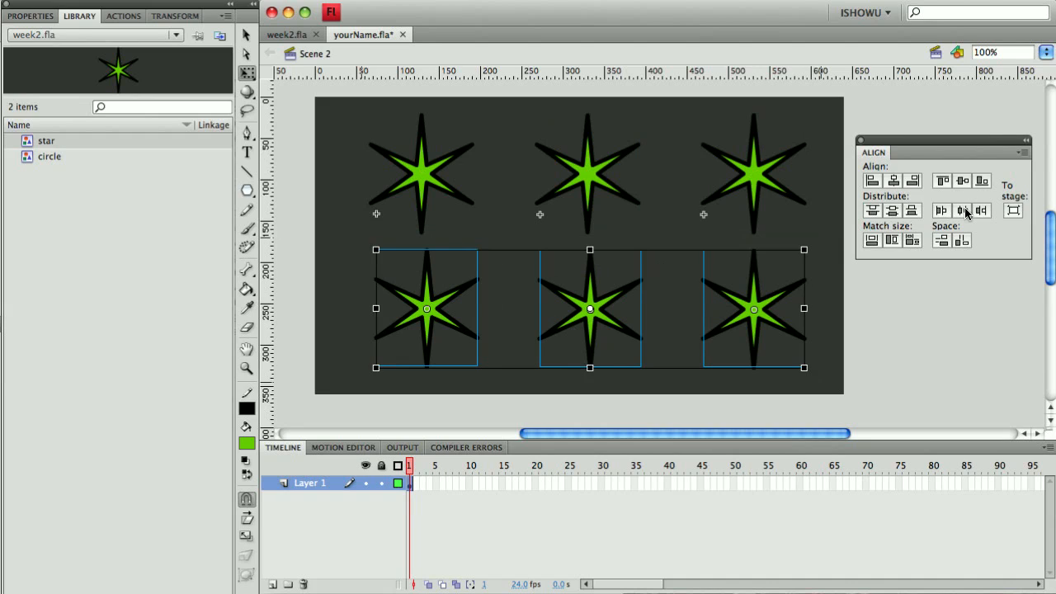
pyautogui.click(832, 230)
# Align the two stars of the middle column, and likewise the left column, to their right edges.
pyautogui.moveTo(815, 99); pyautogui.dragTo(702, 388)
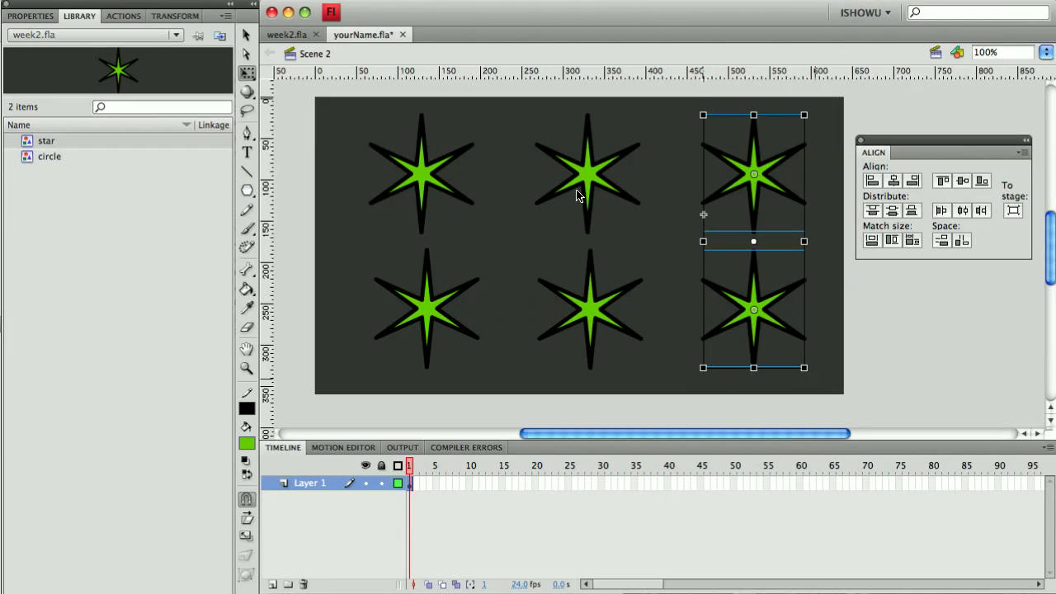
pyautogui.moveTo(522, 116); pyautogui.dragTo(672, 379)
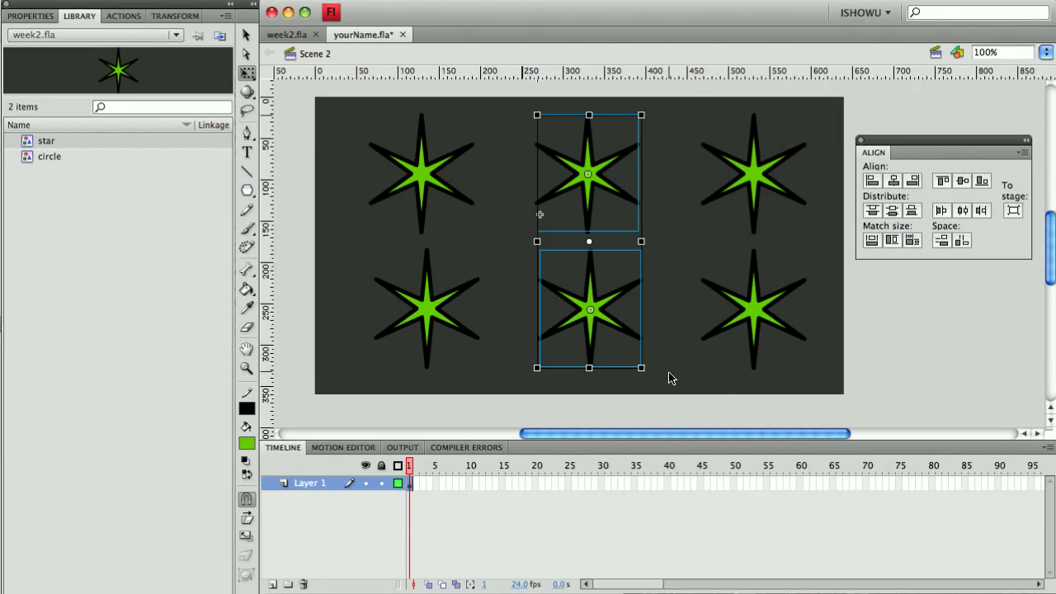
pyautogui.click(914, 181)
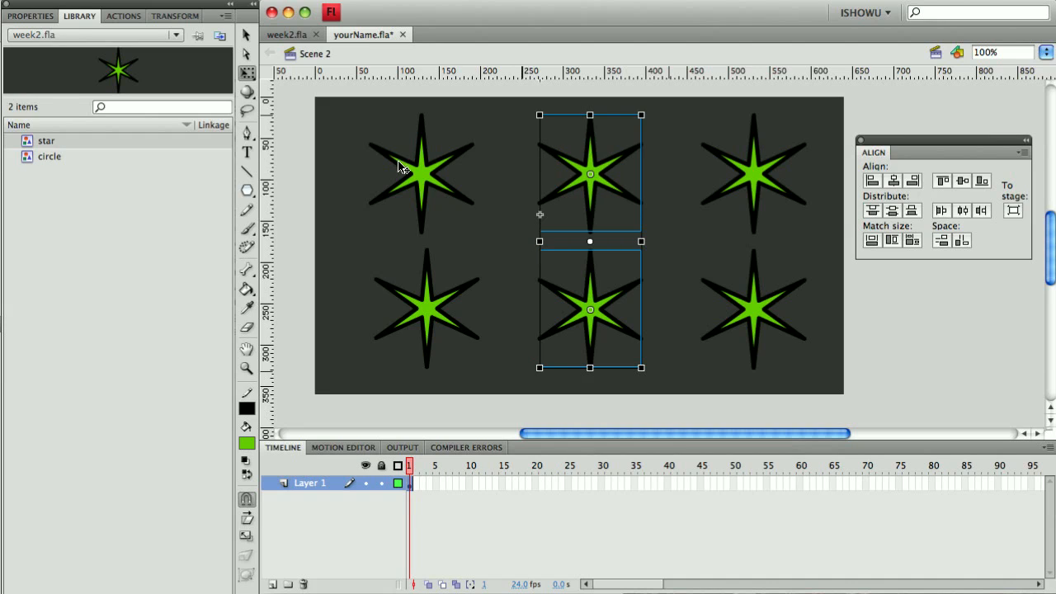
pyautogui.moveTo(333, 108); pyautogui.dragTo(501, 378)
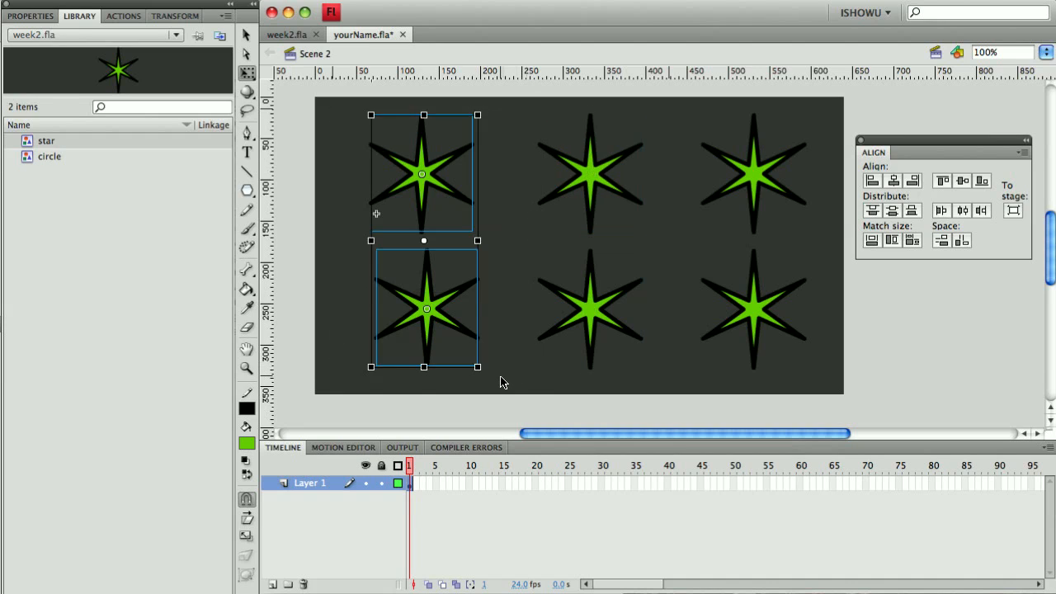
pyautogui.click(914, 181)
pyautogui.click(822, 241)
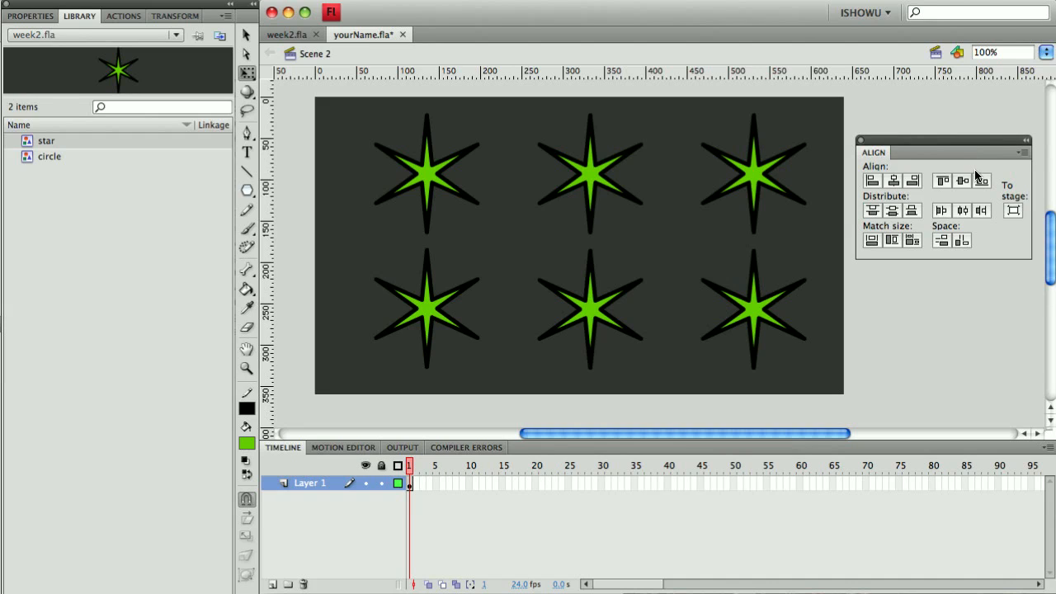
# Dock the Align panel in the group with Library and Transform, and bring Transform to the front.
pyautogui.moveTo(875, 156); pyautogui.dragTo(180, 24)
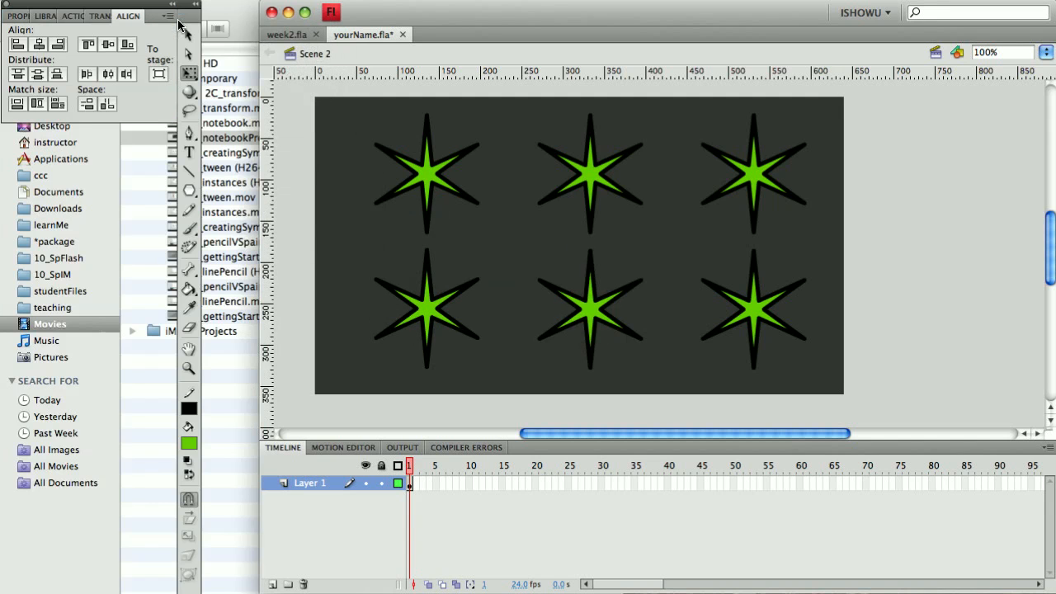
pyautogui.click(97, 18)
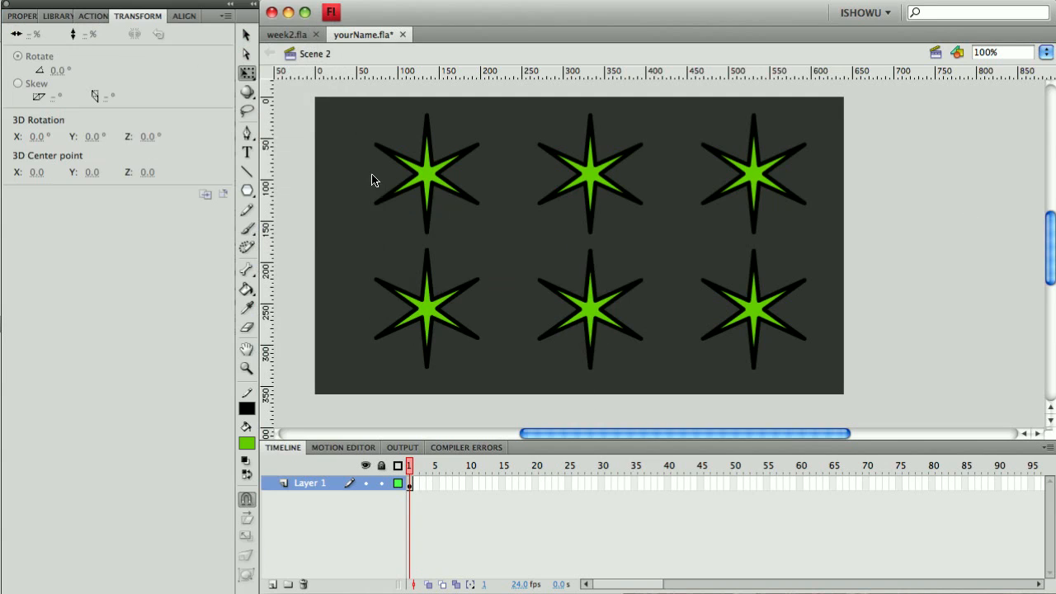
# Select all six stars in frame 1 and distribute them to separate layers.
pyautogui.click(245, 76)
pyautogui.click(410, 484)
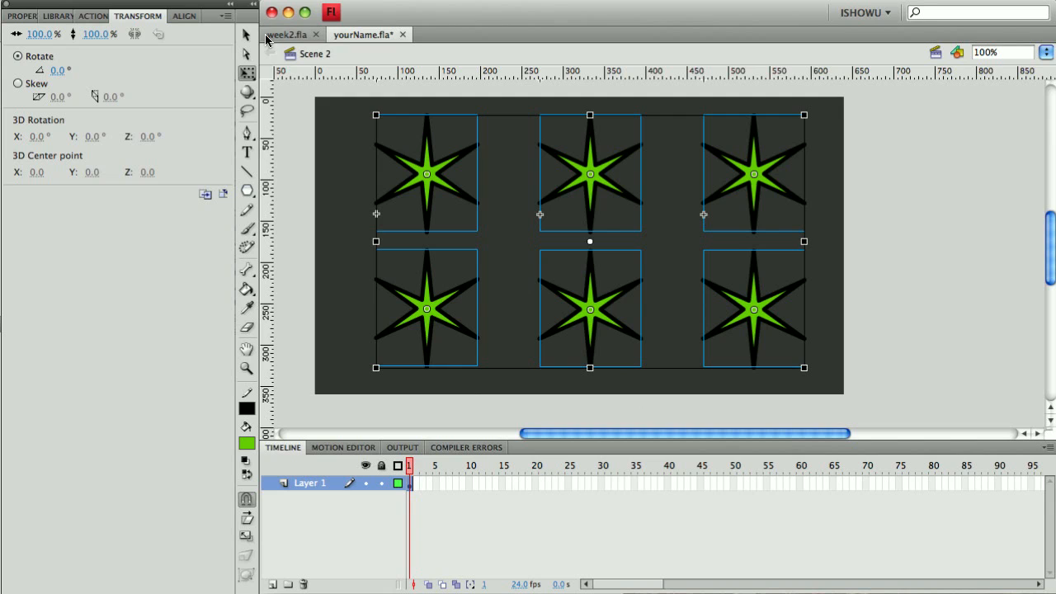
pyautogui.click(277, 2)
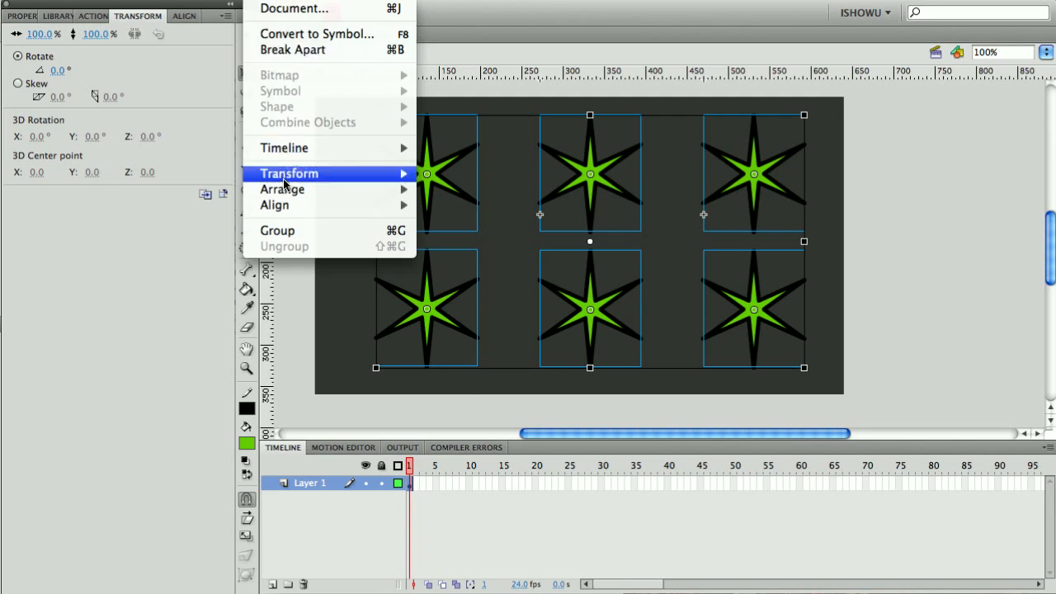
pyautogui.moveTo(289, 150)
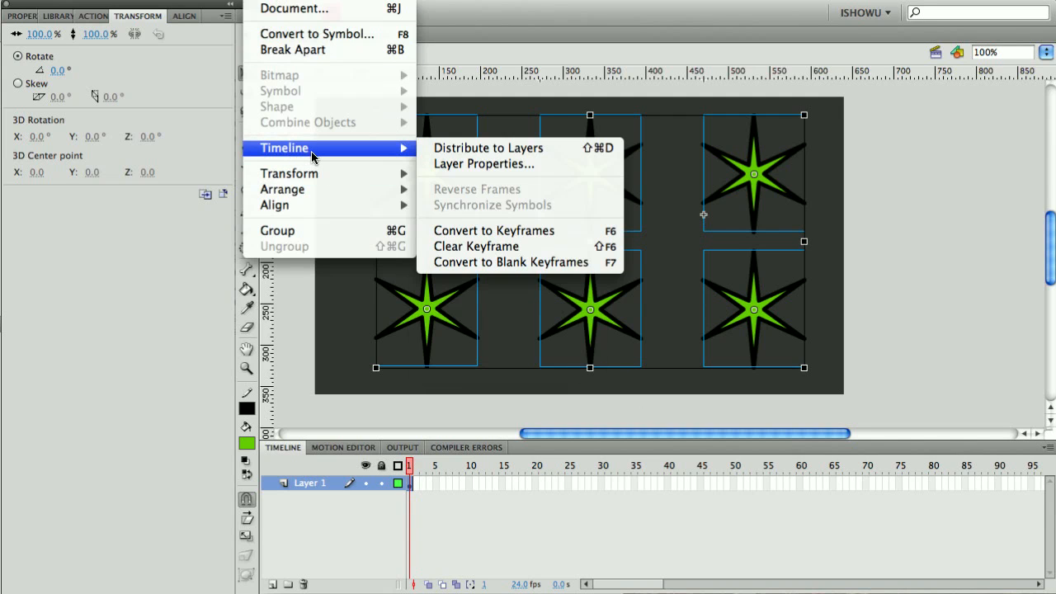
pyautogui.click(438, 157)
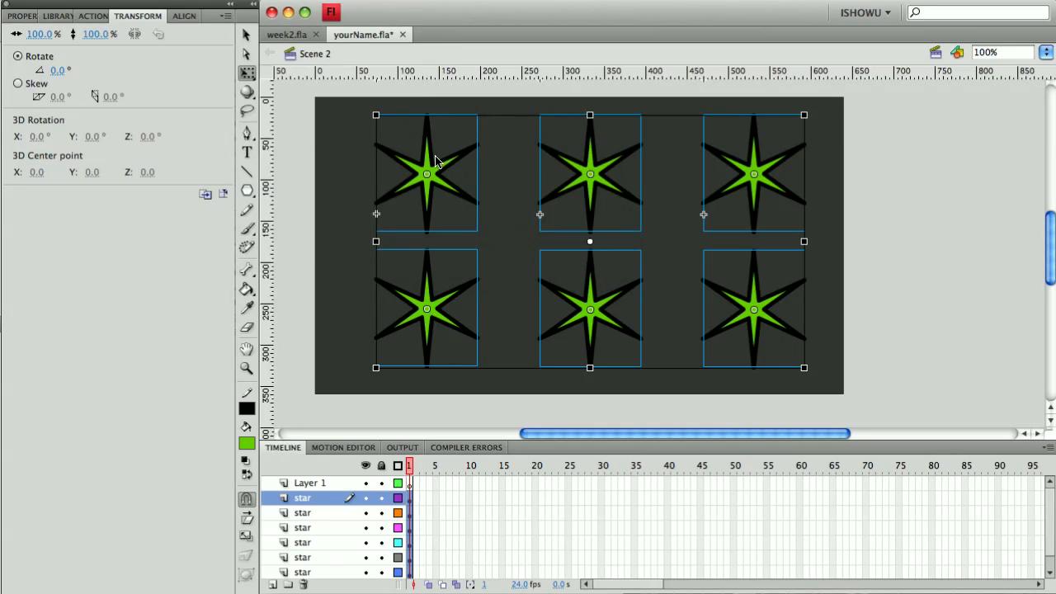
# Delete the empty Layer 1 and make the timeline slightly taller to fit all six star layers.
pyautogui.click(324, 484)
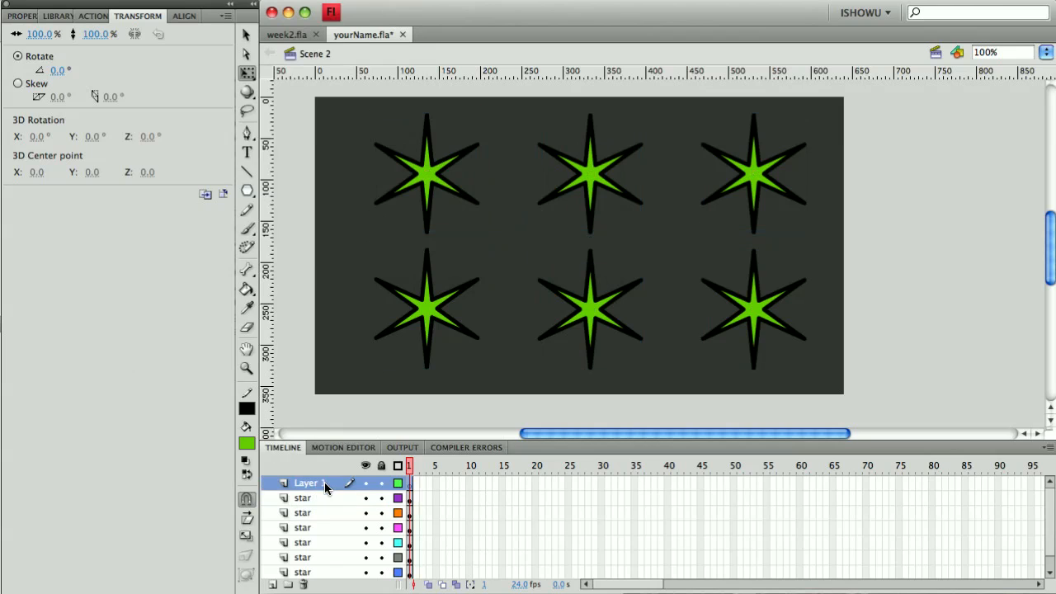
pyautogui.click(307, 500)
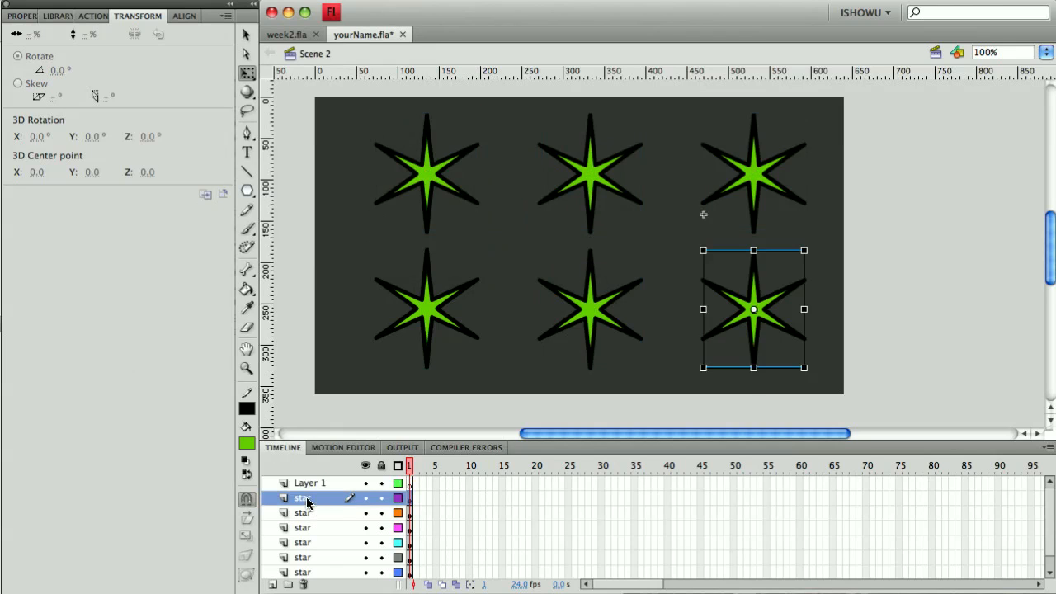
pyautogui.click(311, 487)
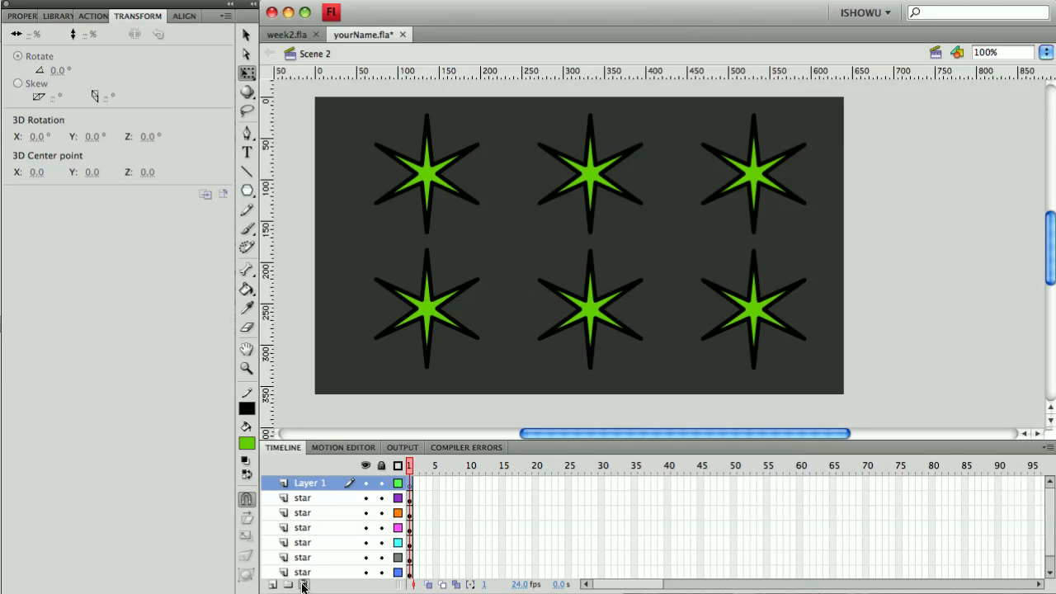
pyautogui.click(435, 484)
pyautogui.click(330, 483)
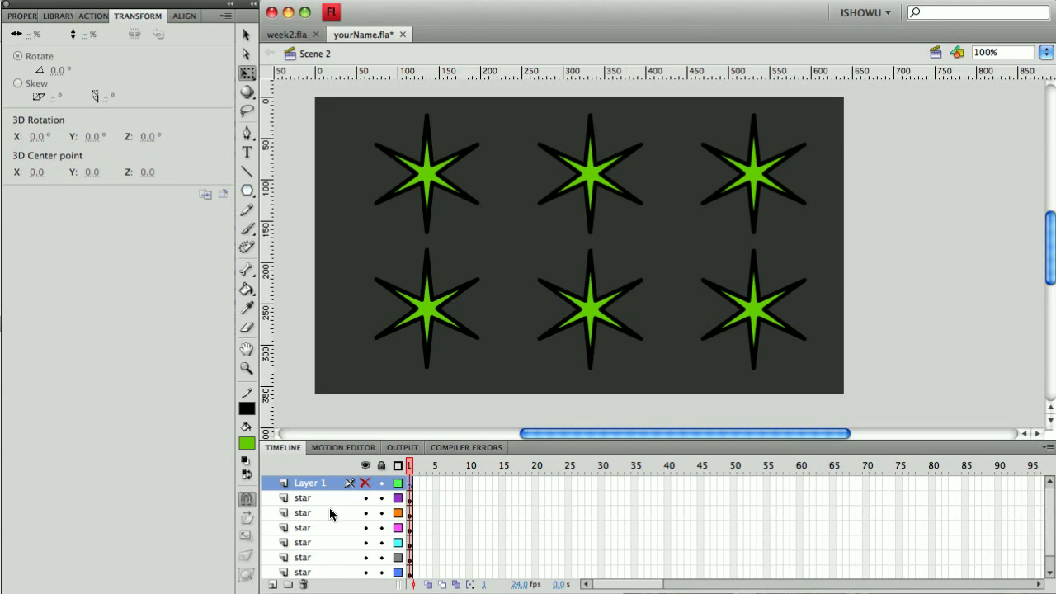
pyautogui.click(304, 584)
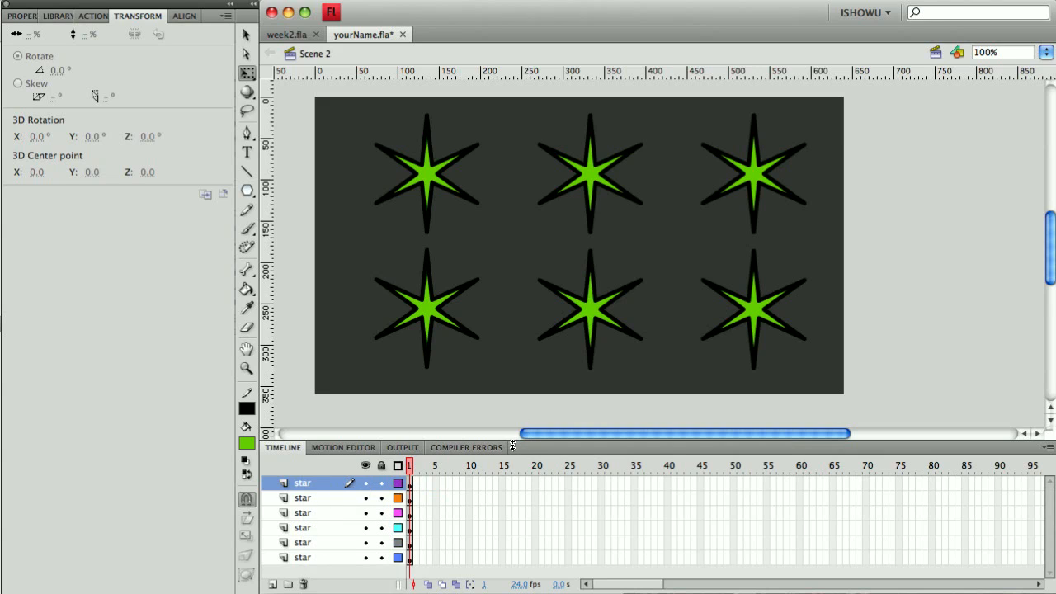
pyautogui.moveTo(512, 444); pyautogui.dragTo(513, 429)
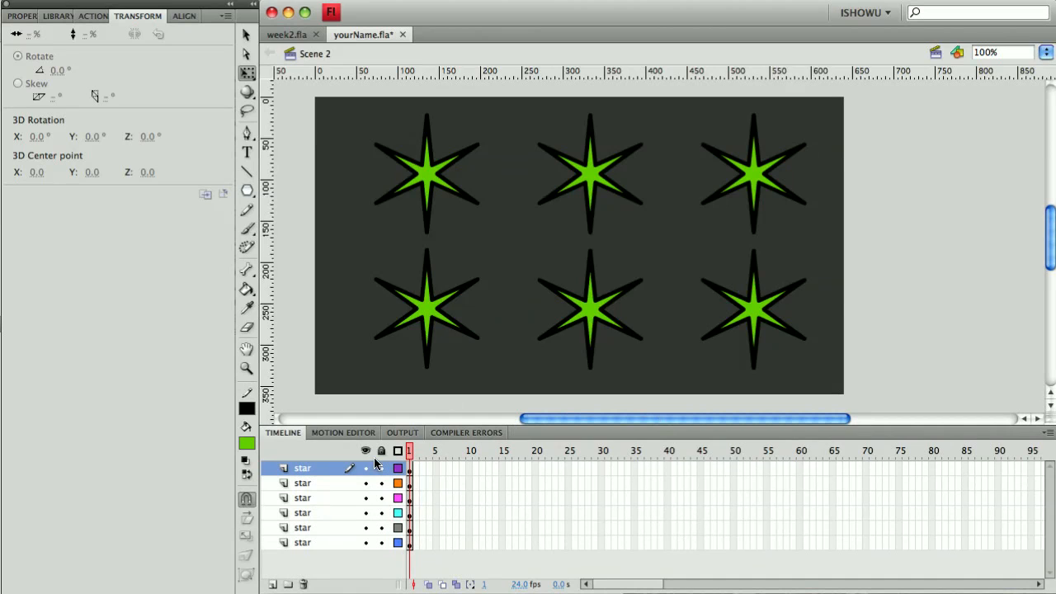
pyautogui.moveTo(334, 91); pyautogui.dragTo(828, 375)
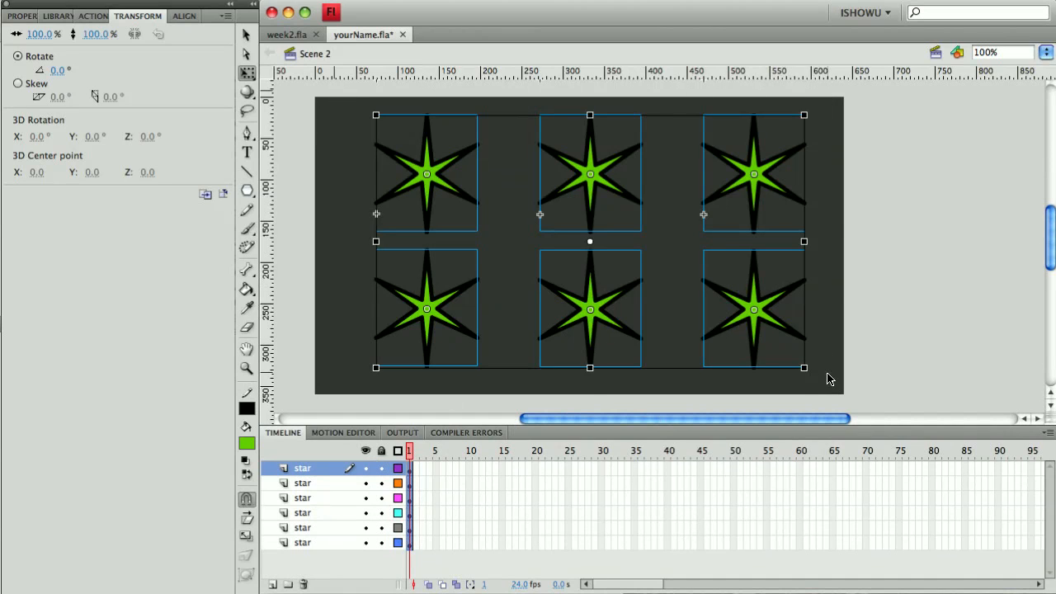
pyautogui.click(414, 467)
pyautogui.moveTo(411, 481); pyautogui.dragTo(409, 544)
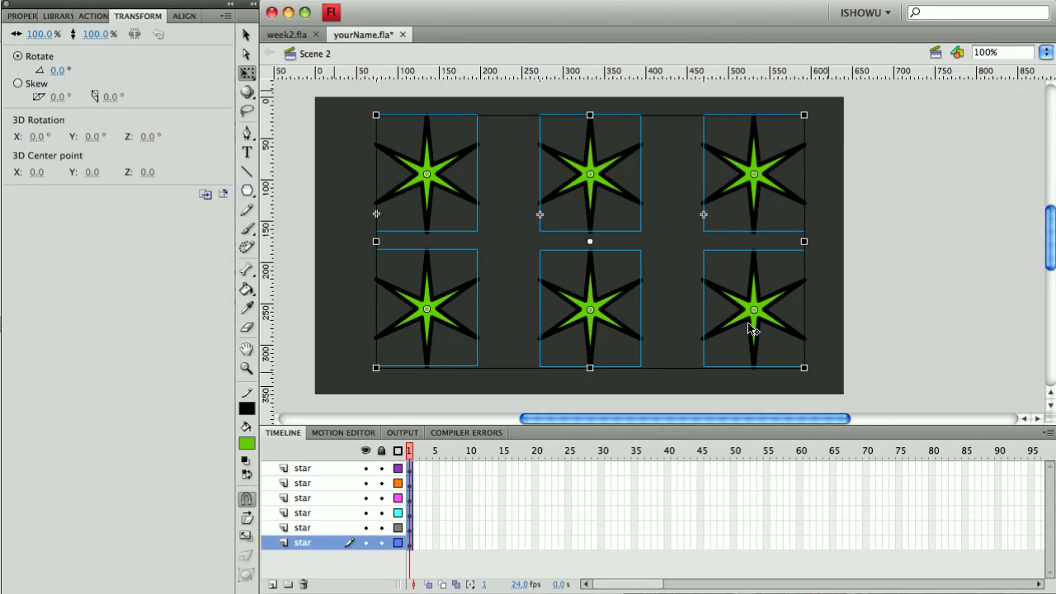
pyautogui.rightClick(614, 314)
pyautogui.click(611, 312)
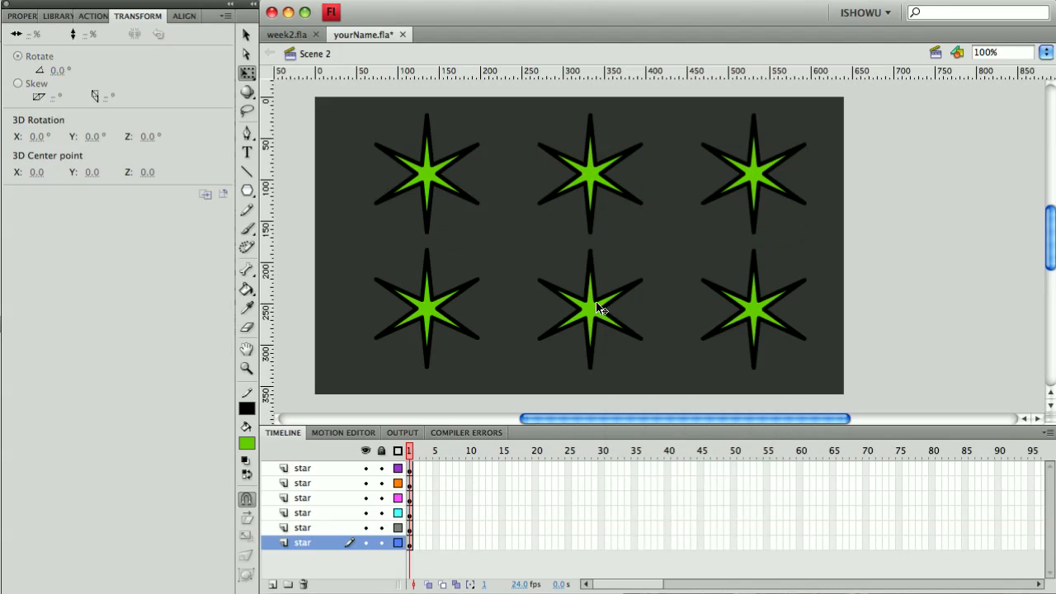
# Select all six stars in frame 1 and create a motion tween on each of their layers.
pyautogui.moveTo(362, 88); pyautogui.dragTo(830, 371)
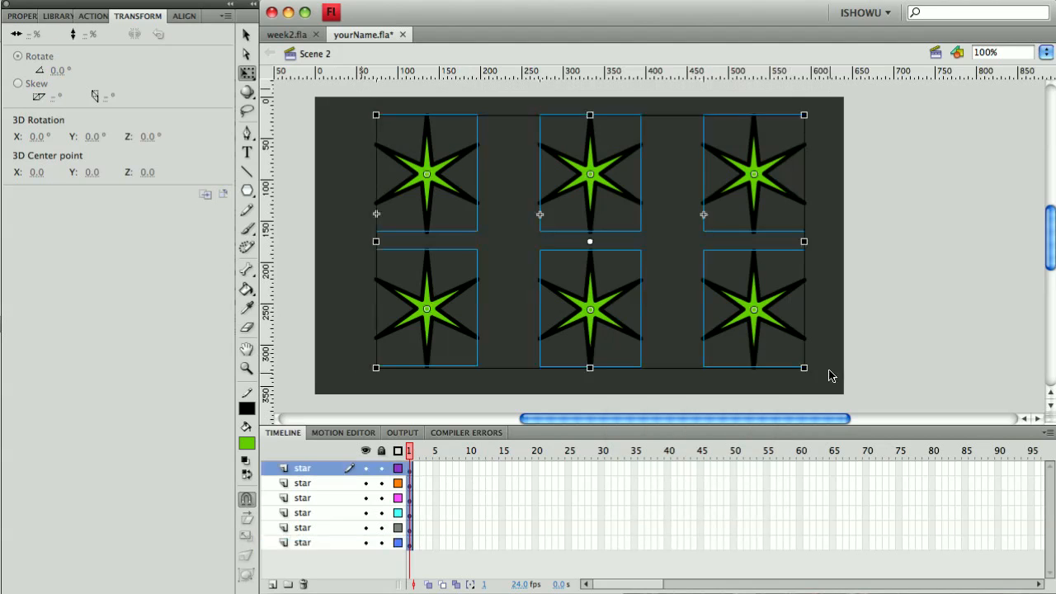
pyautogui.rightClick(588, 320)
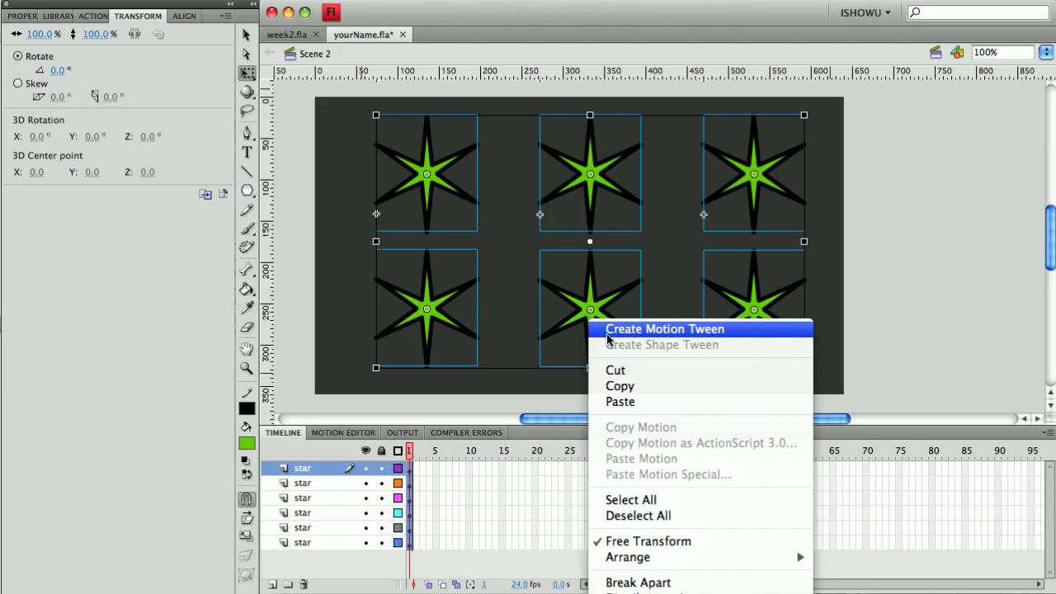
pyautogui.click(608, 330)
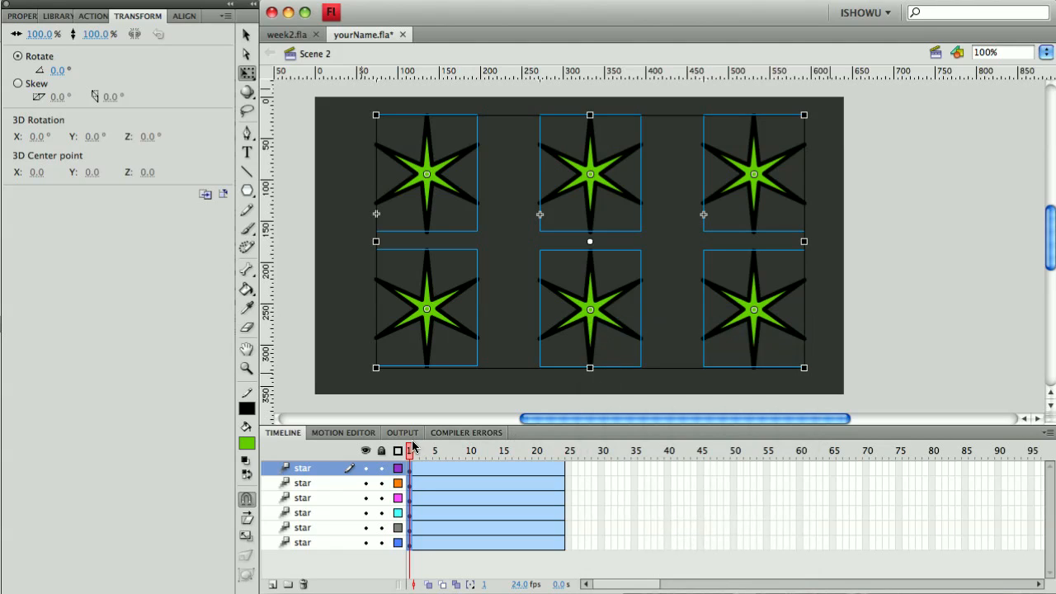
# At frame 24, scale the star at the right end of the lower row down to about a quarter of its size.
pyautogui.moveTo(411, 453); pyautogui.dragTo(566, 459)
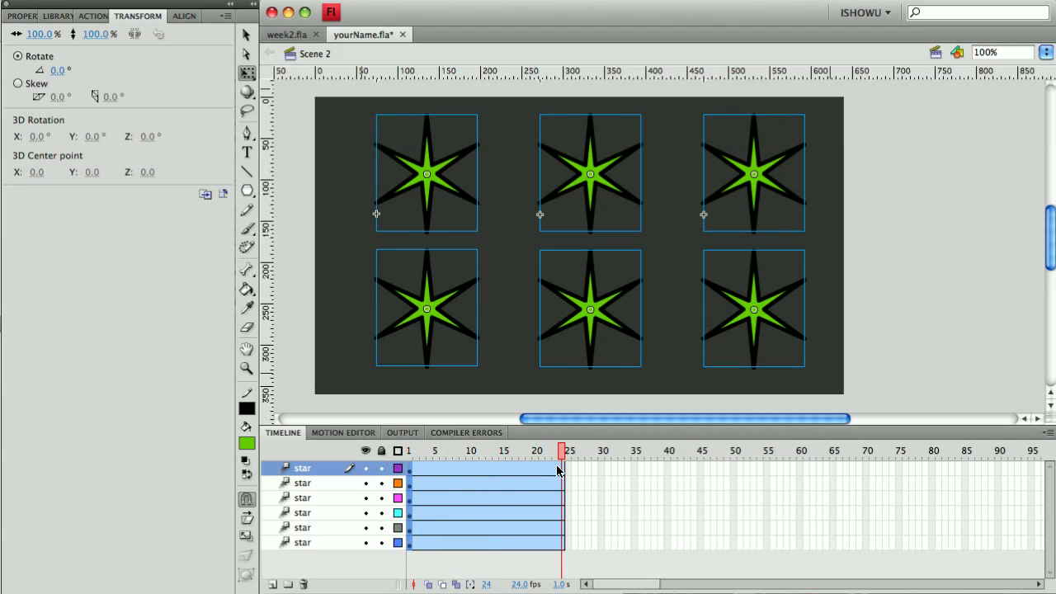
pyautogui.click(562, 470)
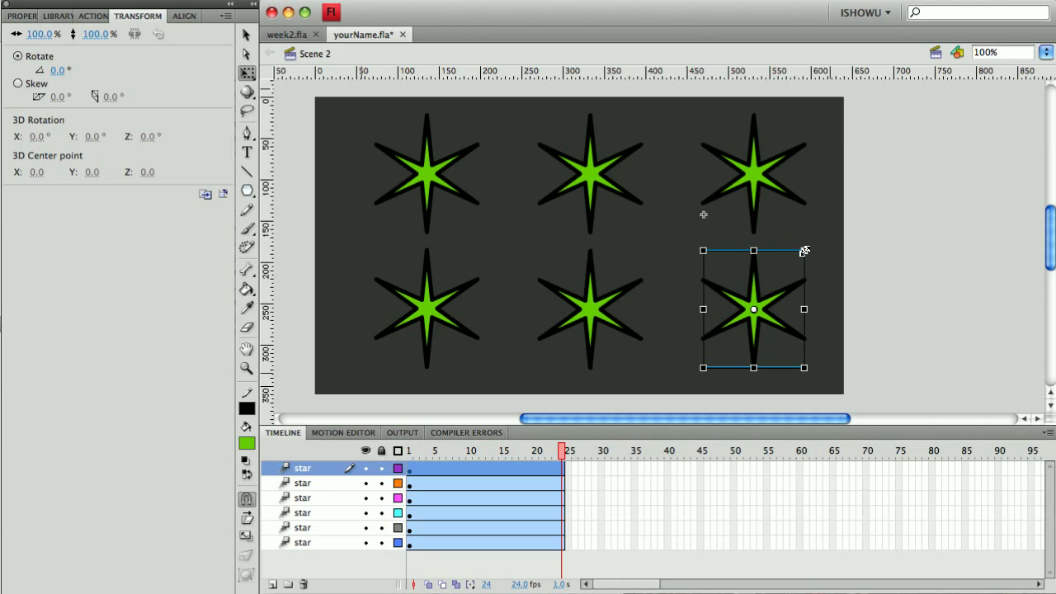
pyautogui.moveTo(804, 254); pyautogui.dragTo(785, 295)
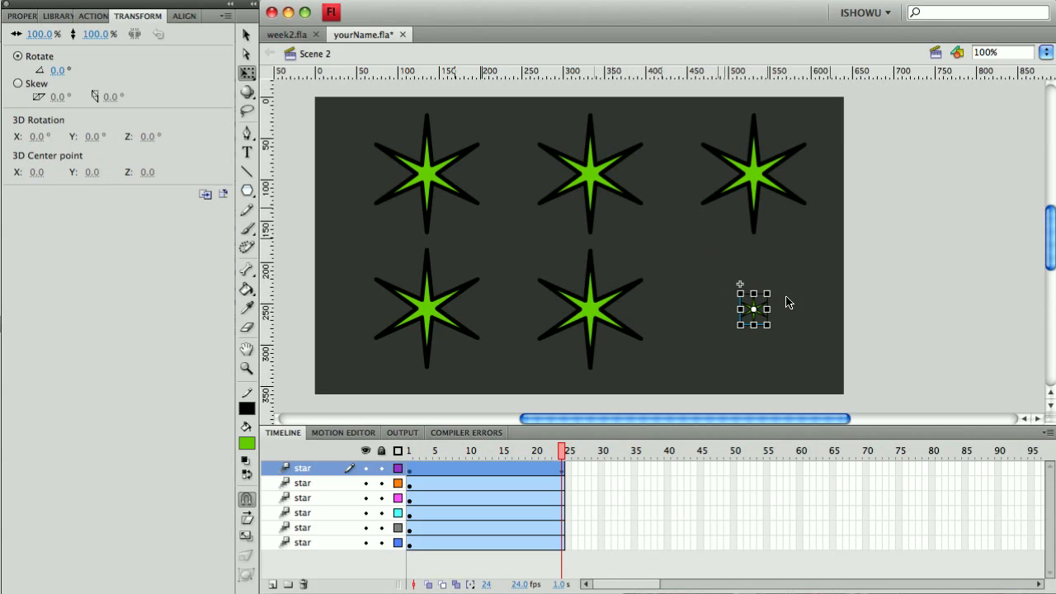
# At frame 24, enlarge the lower middle star to about 250% and flip the lower left star horizontally to about -105.5% width.
pyautogui.click(559, 486)
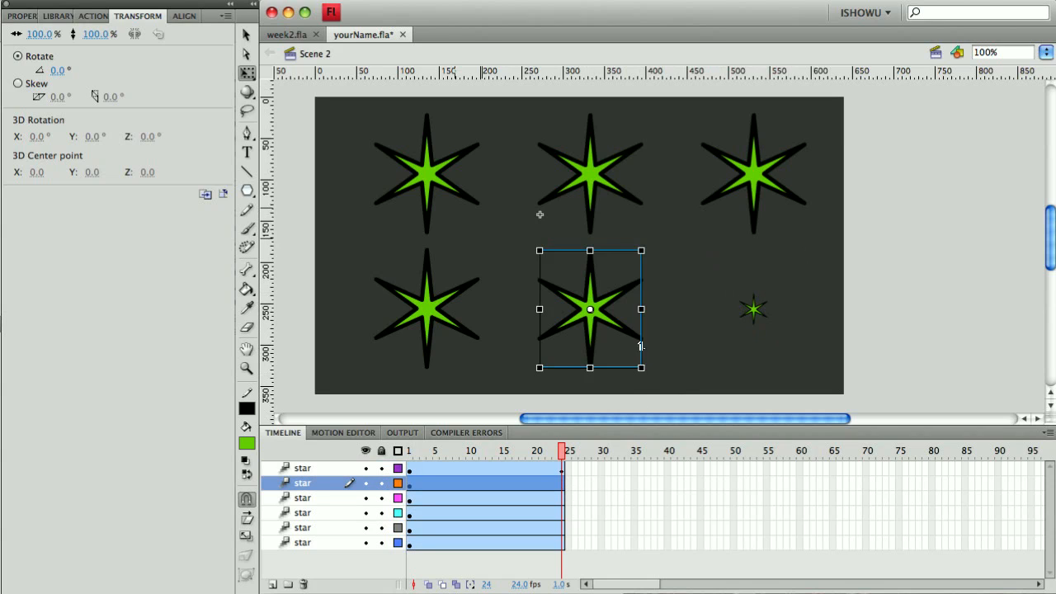
pyautogui.moveTo(643, 251); pyautogui.dragTo(719, 143)
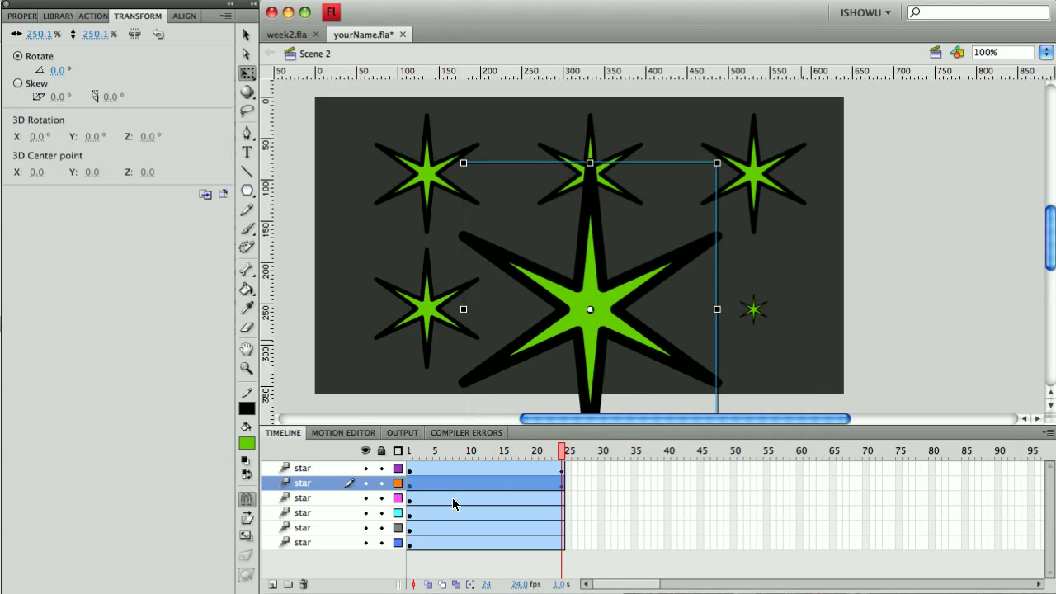
pyautogui.click(560, 498)
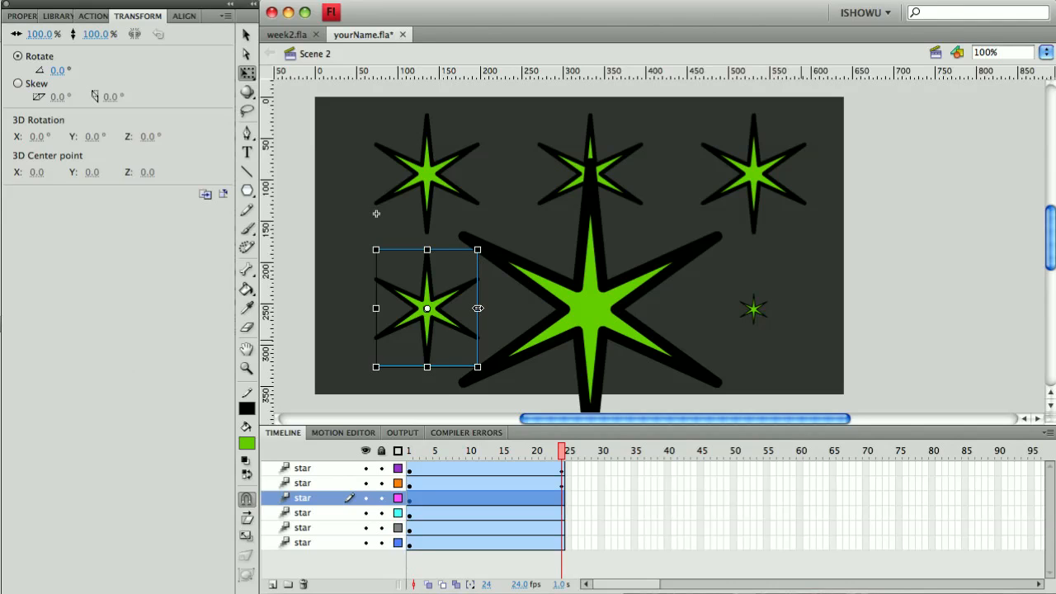
pyautogui.moveTo(478, 308); pyautogui.dragTo(374, 311)
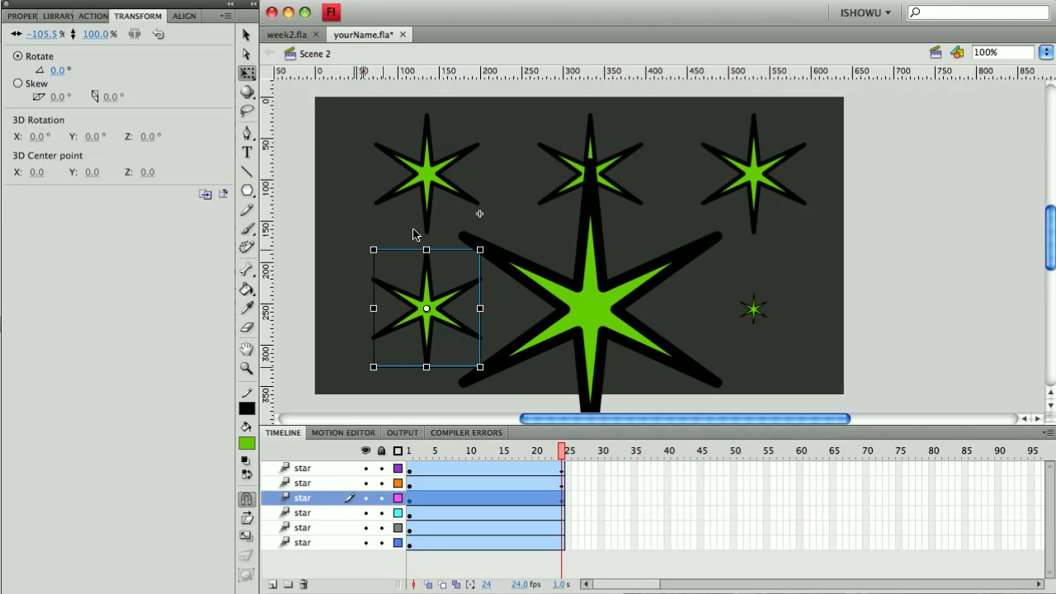
# At frame 24, rotate the upper left star to -90° and squash the upper middle star vertically to roughly a quarter of its height.
pyautogui.click(430, 186)
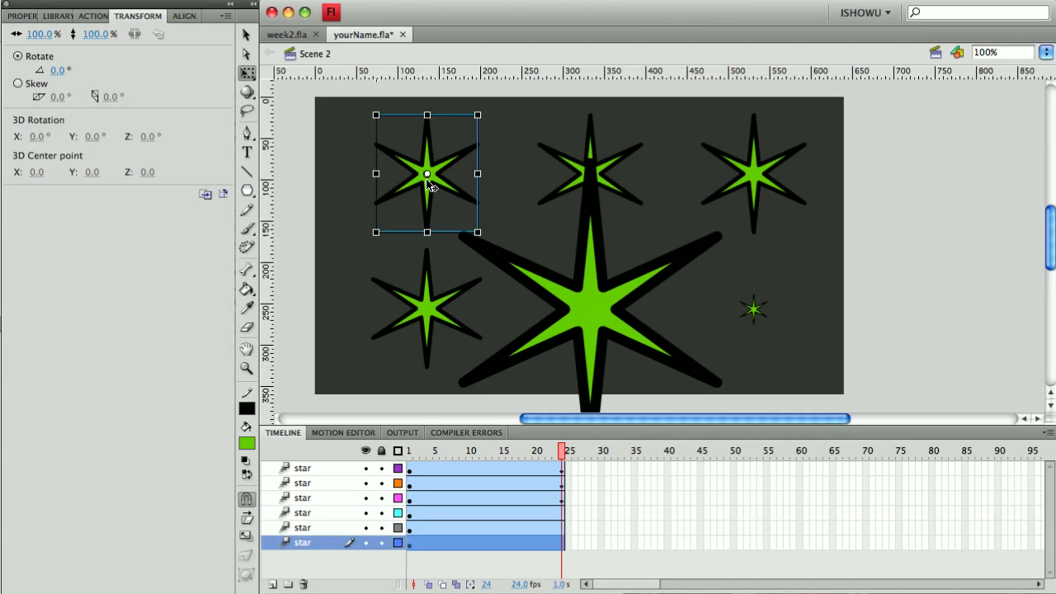
pyautogui.moveTo(479, 106); pyautogui.dragTo(365, 114)
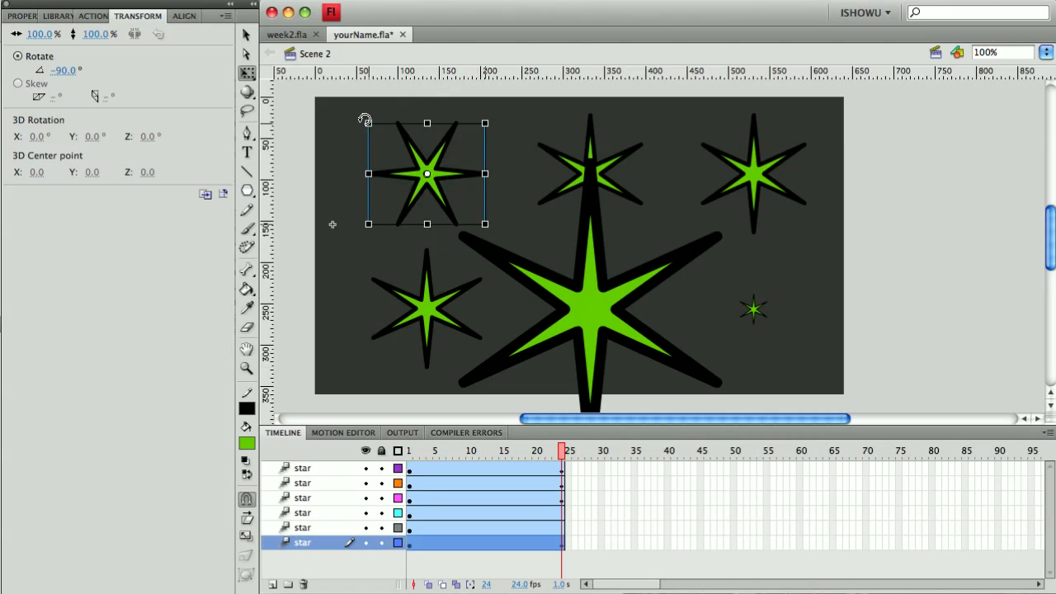
pyautogui.click(616, 171)
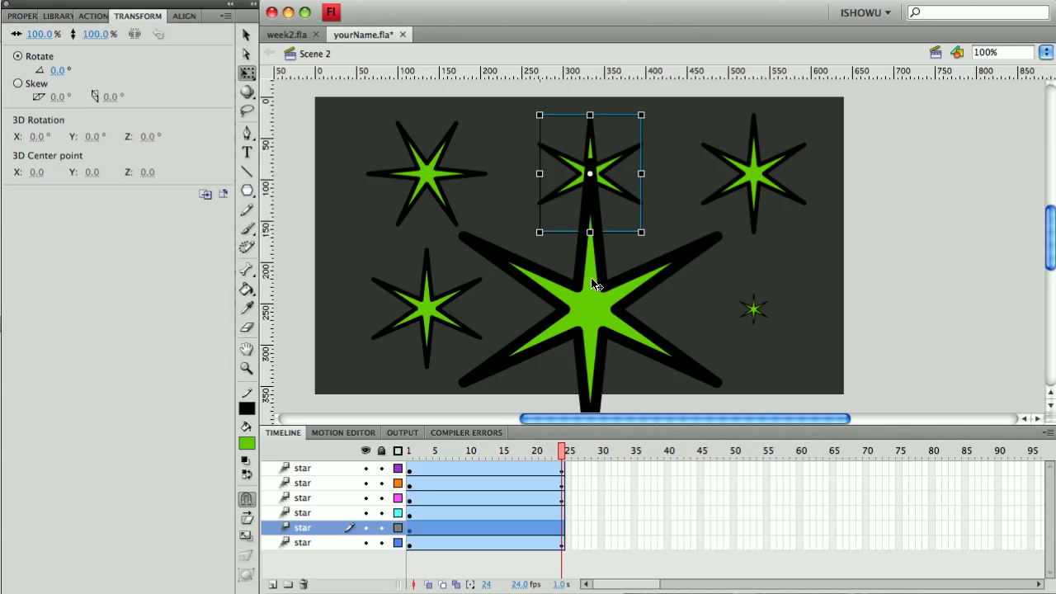
pyautogui.moveTo(590, 232); pyautogui.dragTo(589, 189)
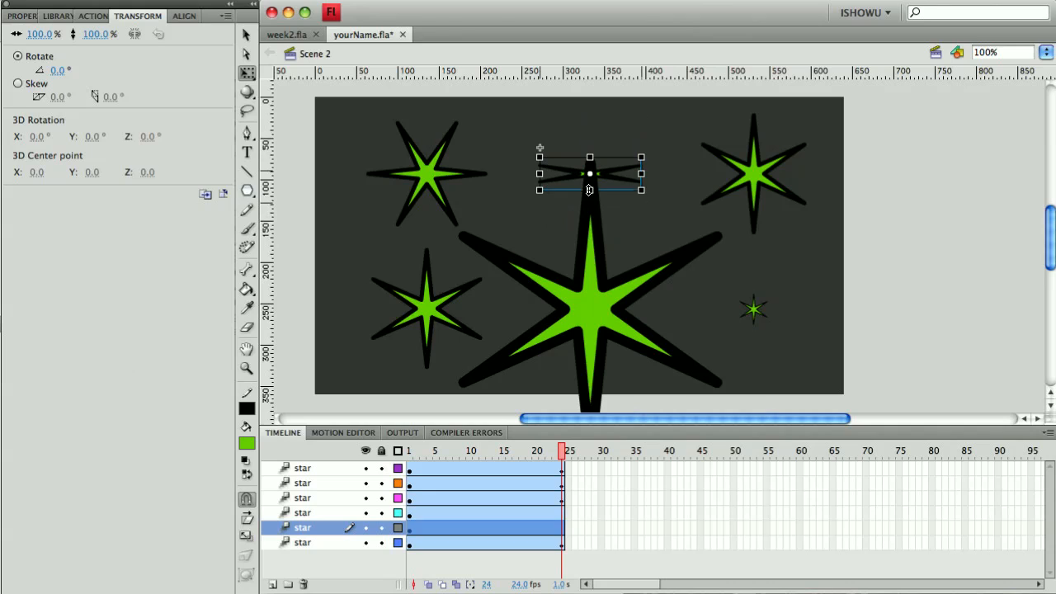
# Skew the upper right star horizontally by about 56.3° at frame 24, and scrub through the timeline to preview all six tweens.
pyautogui.click(751, 185)
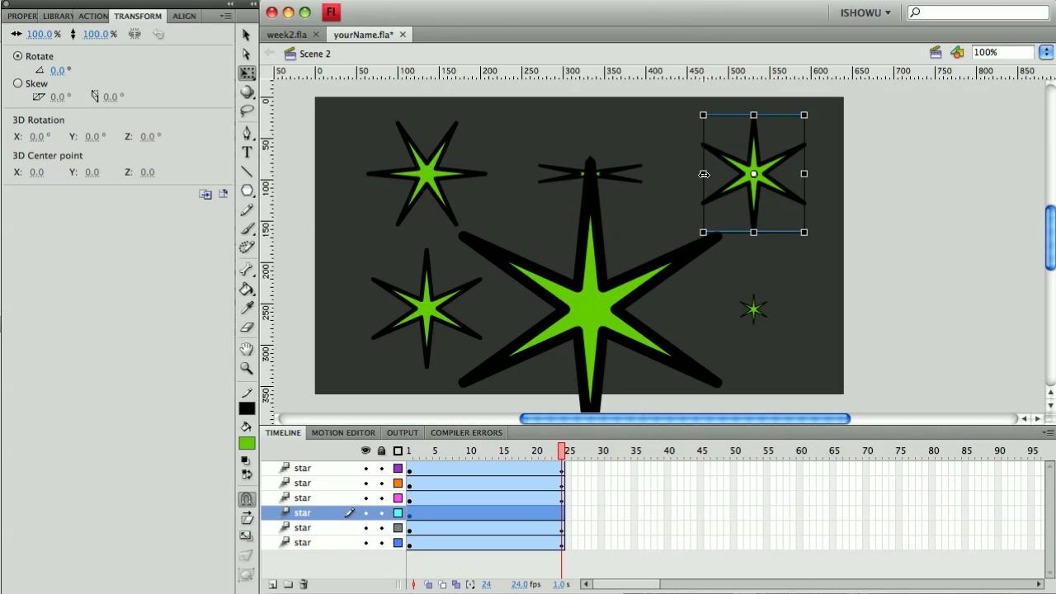
pyautogui.moveTo(767, 120); pyautogui.dragTo(854, 116)
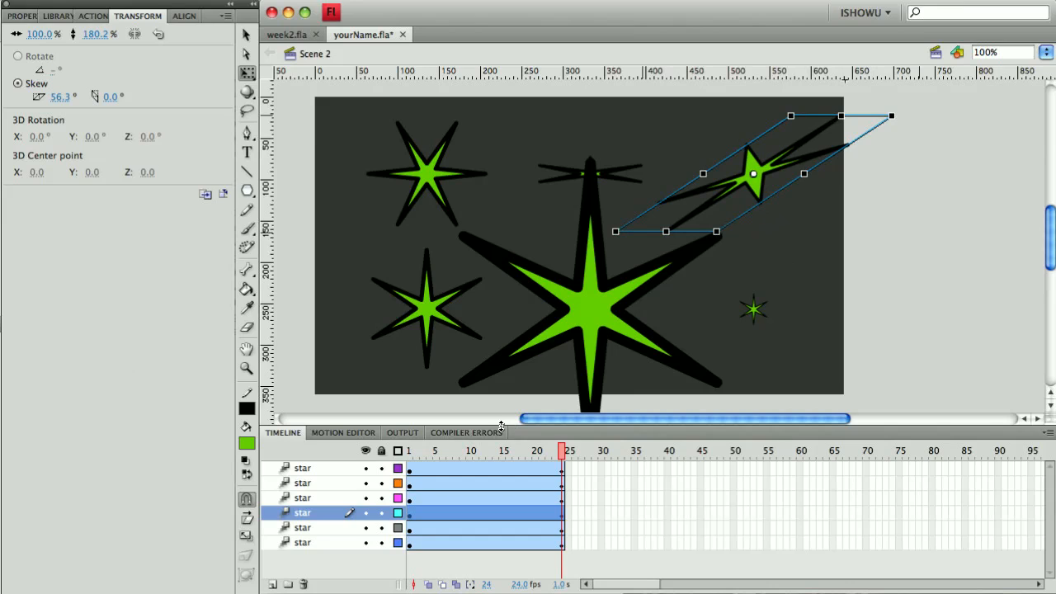
pyautogui.moveTo(473, 453); pyautogui.dragTo(423, 437)
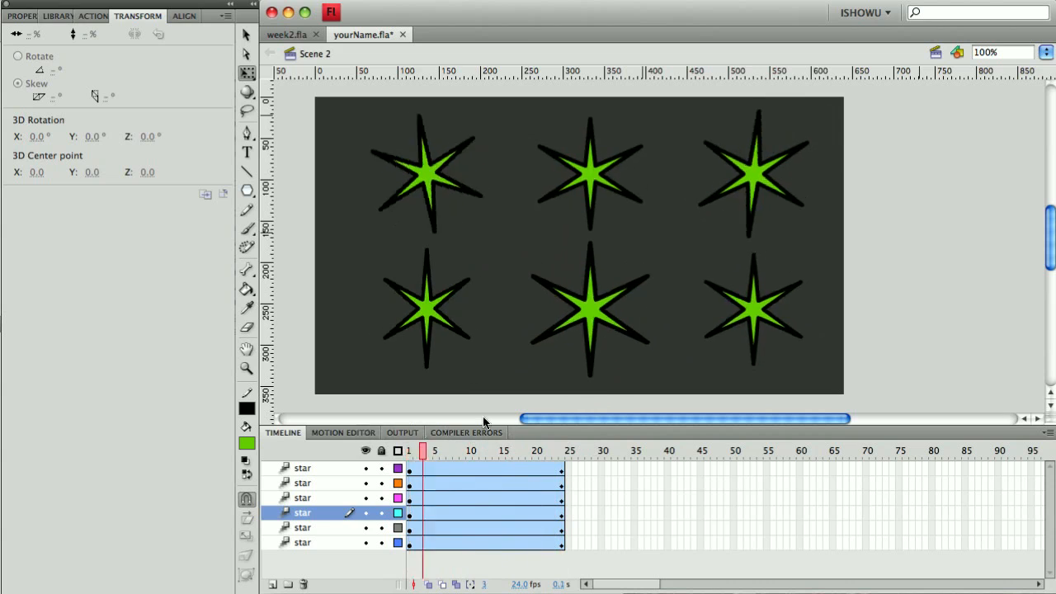
pyautogui.moveTo(483, 418); pyautogui.dragTo(649, 433)
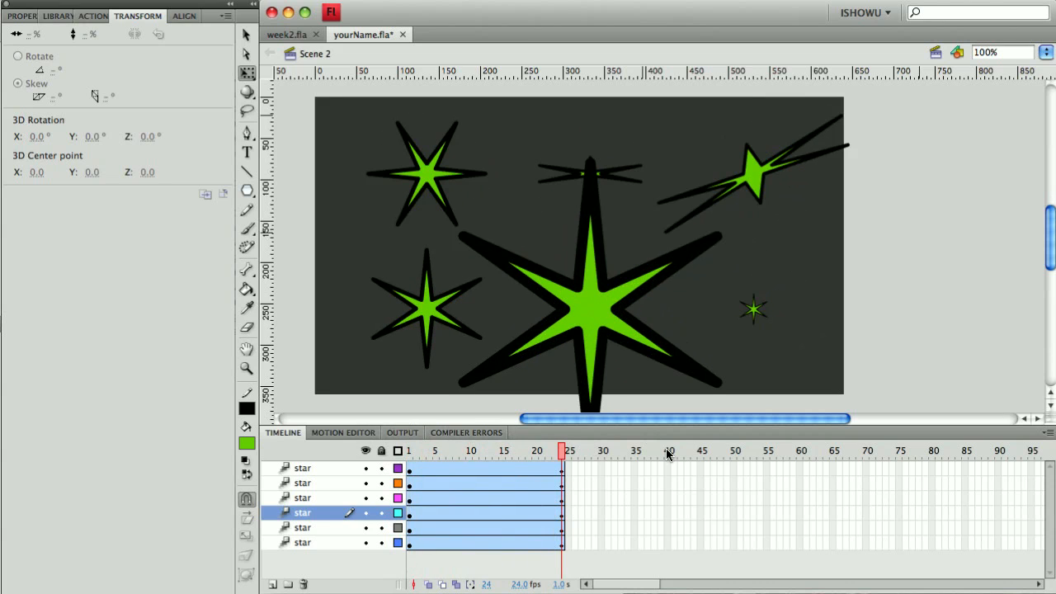